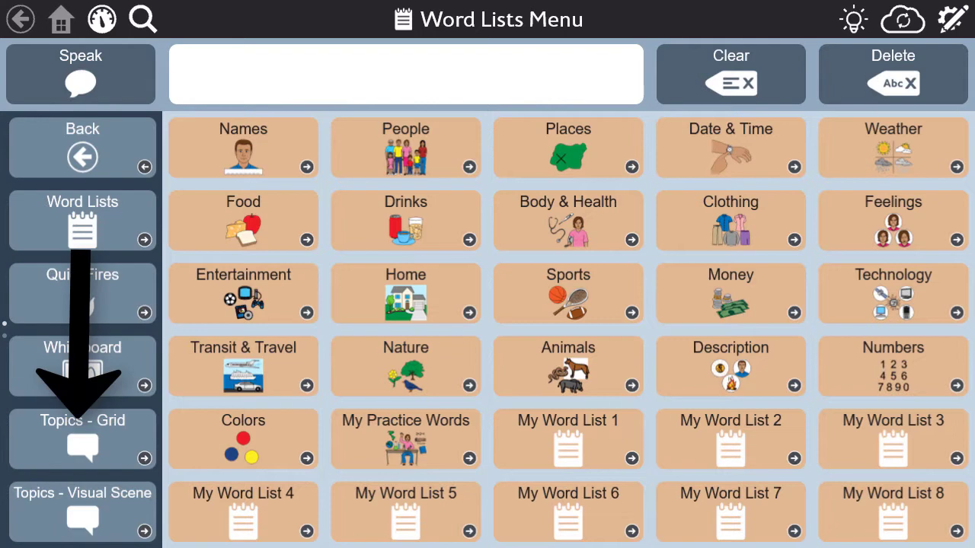
# Step: Scroll the Word Lists Menu sidebar down to reveal Keyboard, Dashboard and Rating Scales
pyautogui.scroll(-5, 82, 327)
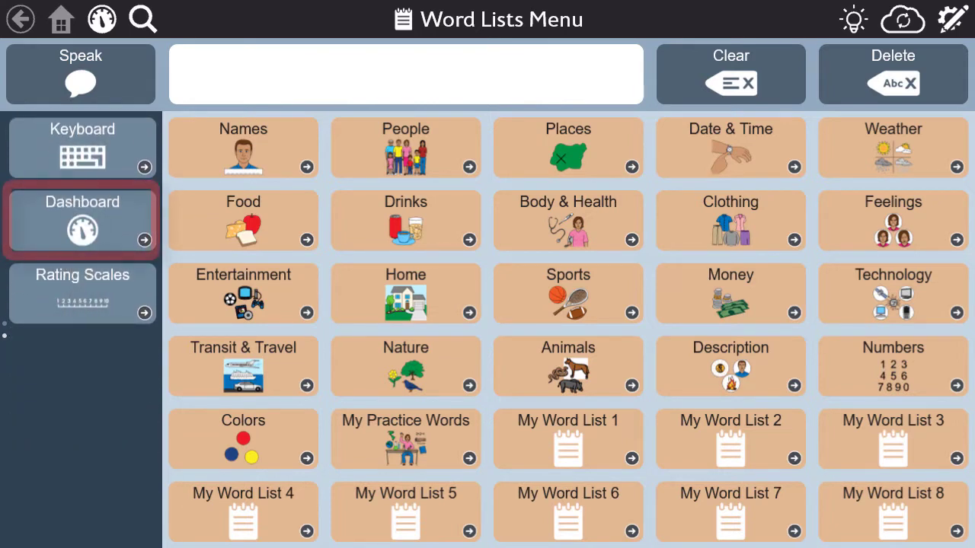
# Step: Go through Dashboard to the Calendar Menu and open the Calendar 2020 January page
pyautogui.click(82, 221)
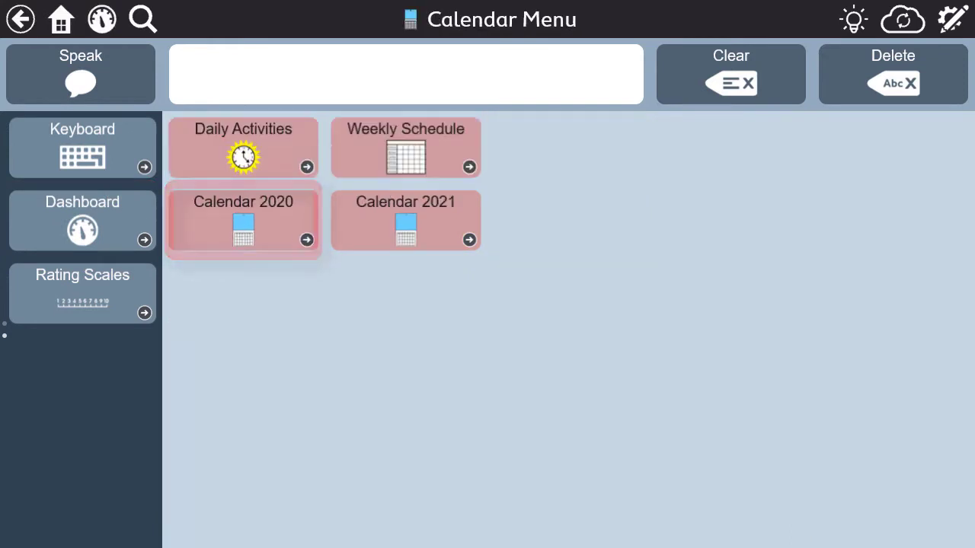
pyautogui.click(243, 147)
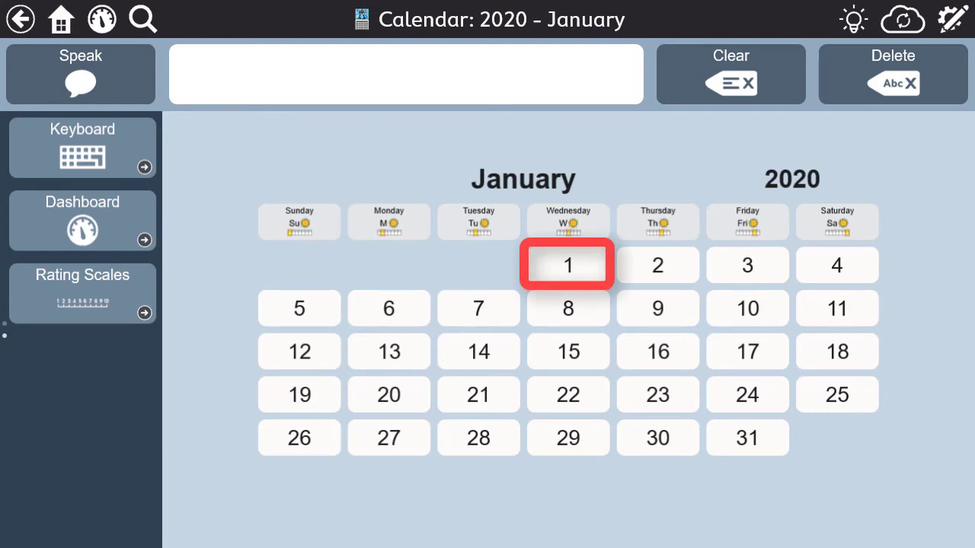
# Step: Return from January 2020 to the Calendar Menu to reach Daily Activities
pyautogui.click(568, 265)
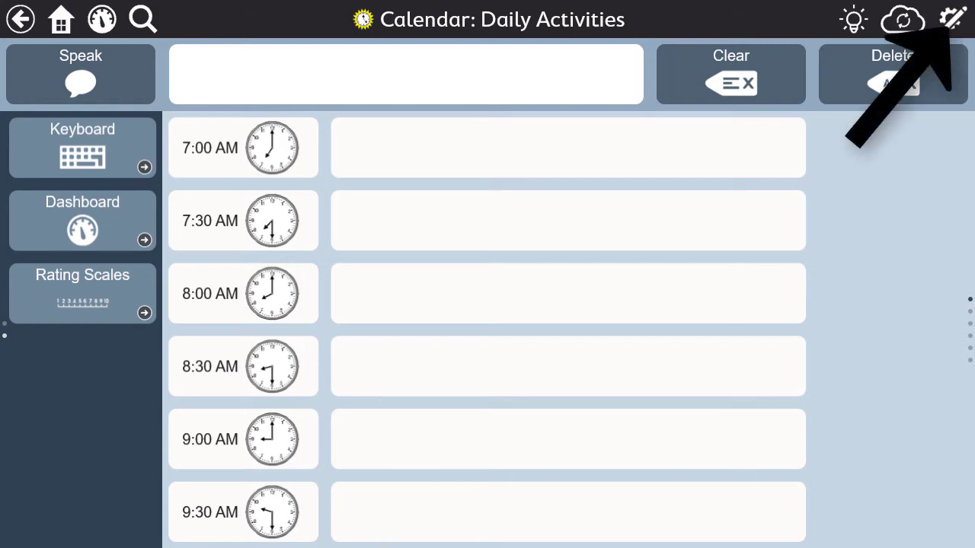
# Step: Label the 8:30 AM slot as speech therapy with the therapist's name, bring book, and delete its Speak action
pyautogui.click(952, 19)
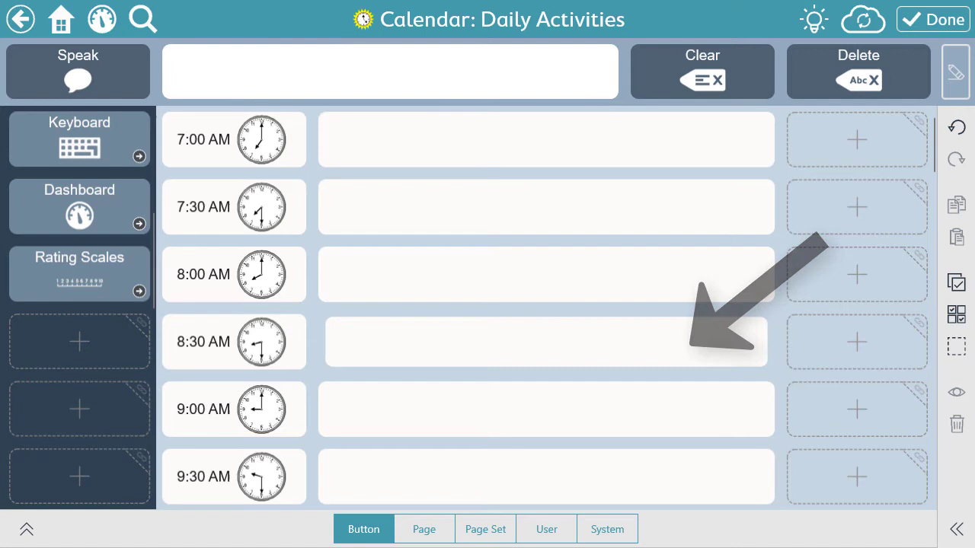
pyautogui.click(546, 341)
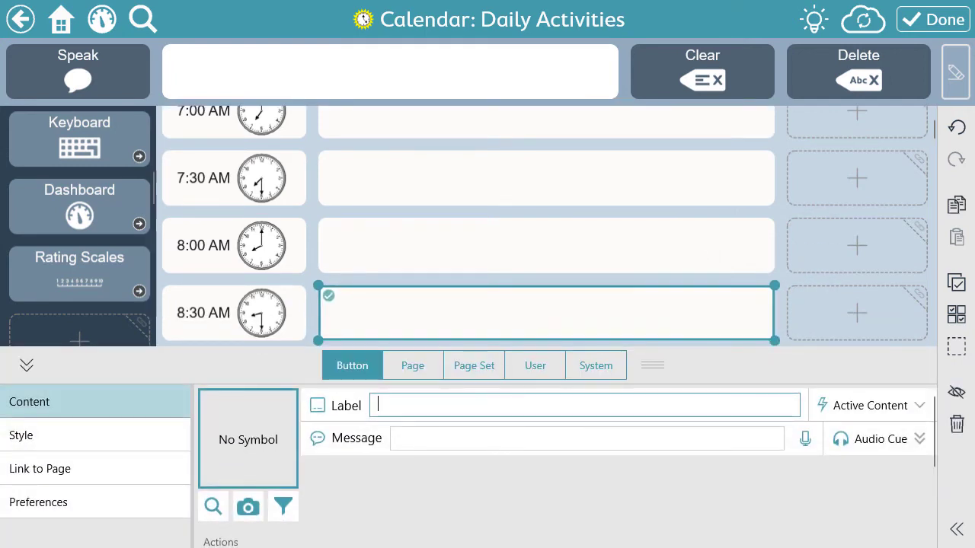
pyautogui.click(584, 406)
pyautogui.write('Speech therapy wit')
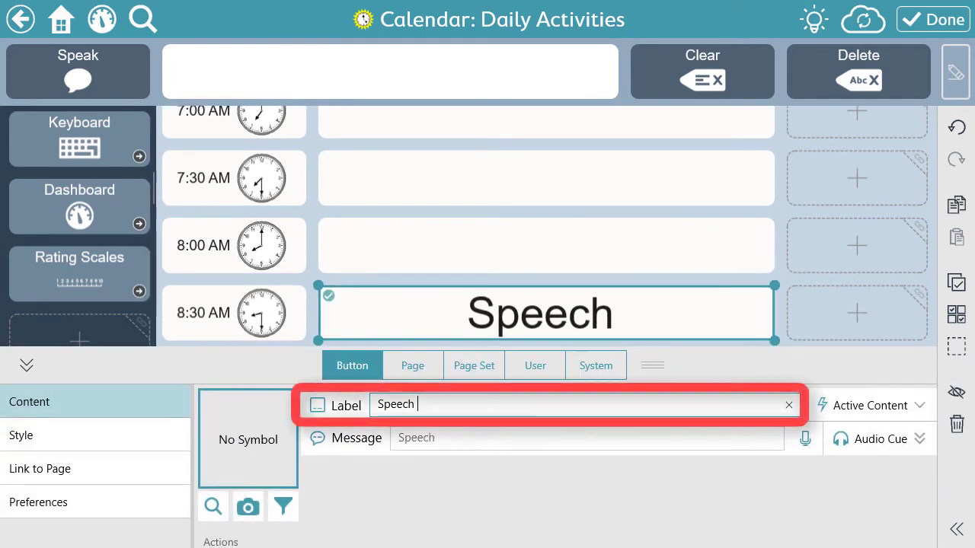
pyautogui.write('h Sarah')
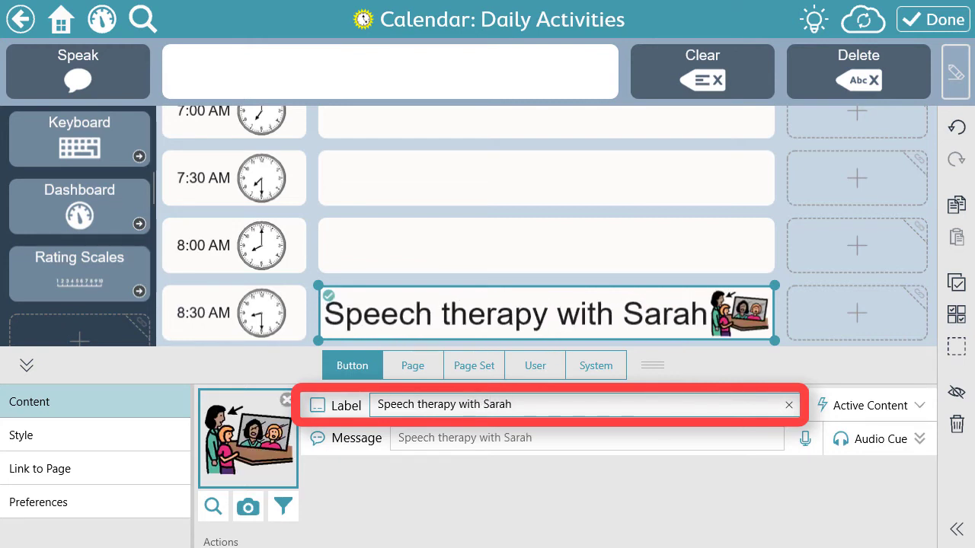
pyautogui.write(', bring book')
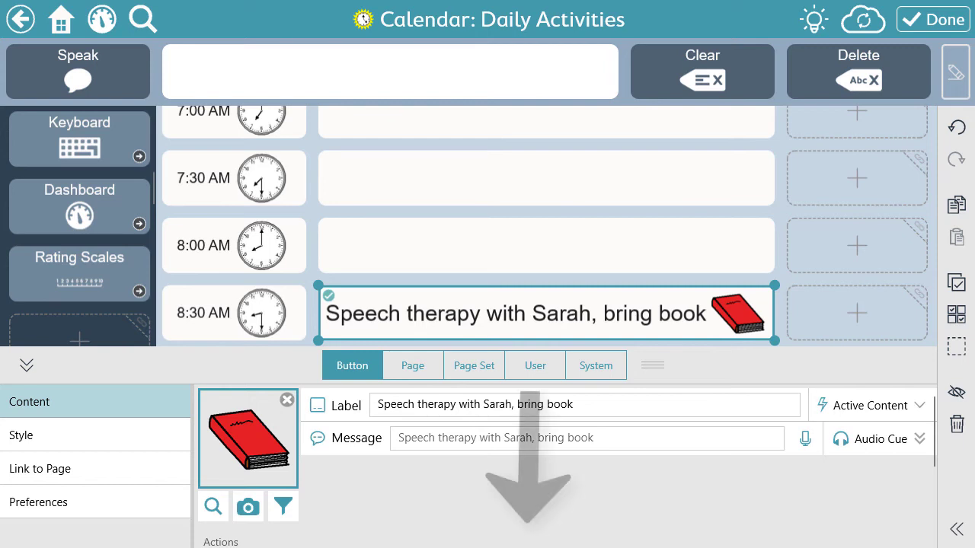
pyautogui.scroll(-2, 565, 466)
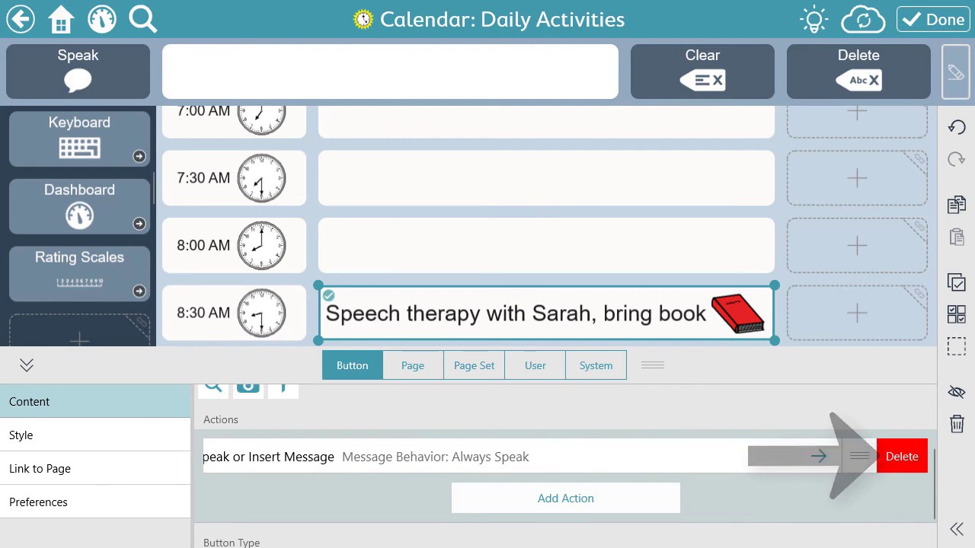
pyautogui.click(902, 456)
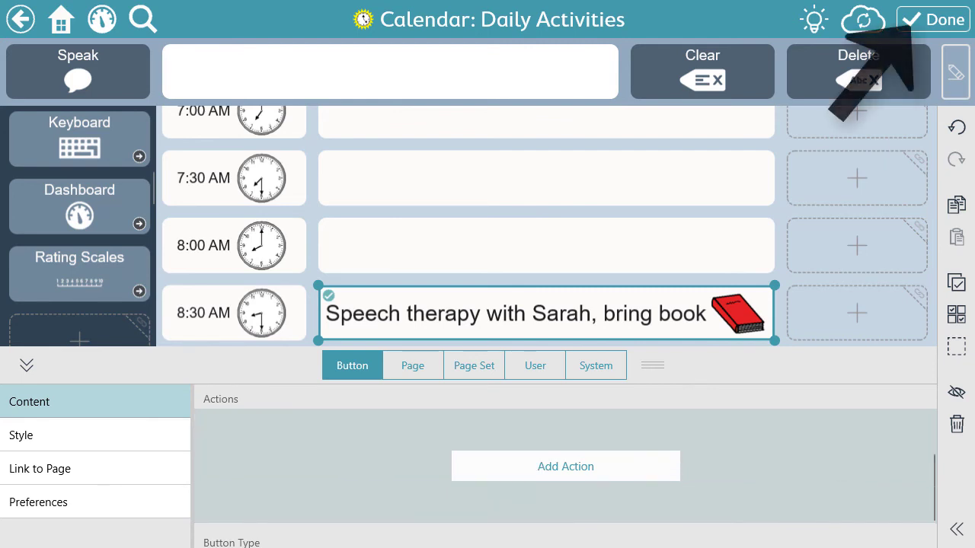
# Step: Save the 8:30 AM edit and scroll through the later Daily Activities time slots
pyautogui.click(933, 19)
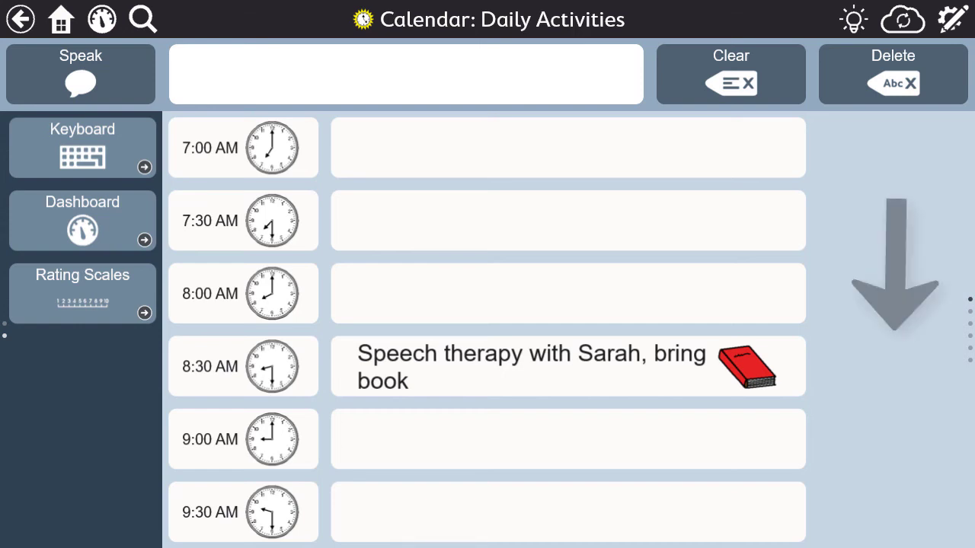
pyautogui.scroll(-5, 488, 329)
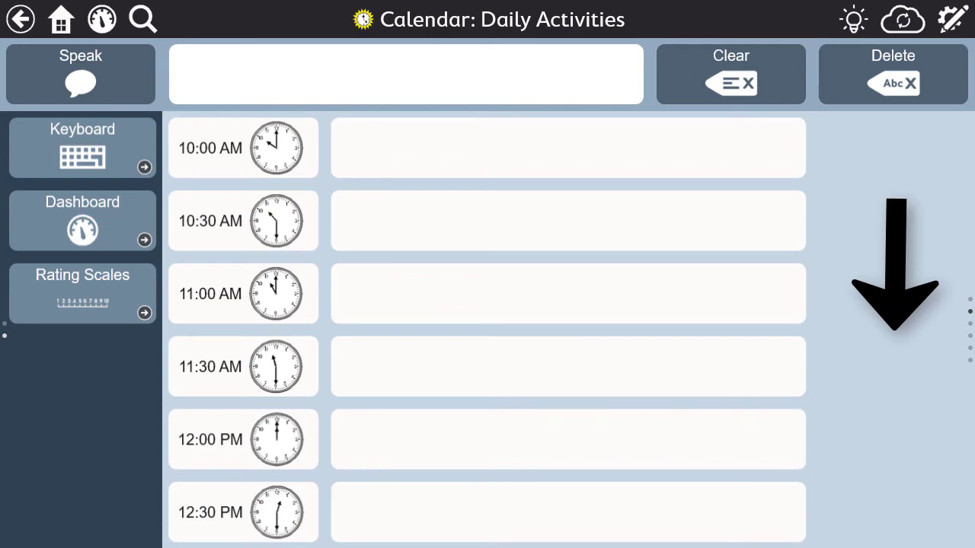
pyautogui.scroll(-5, 487, 329)
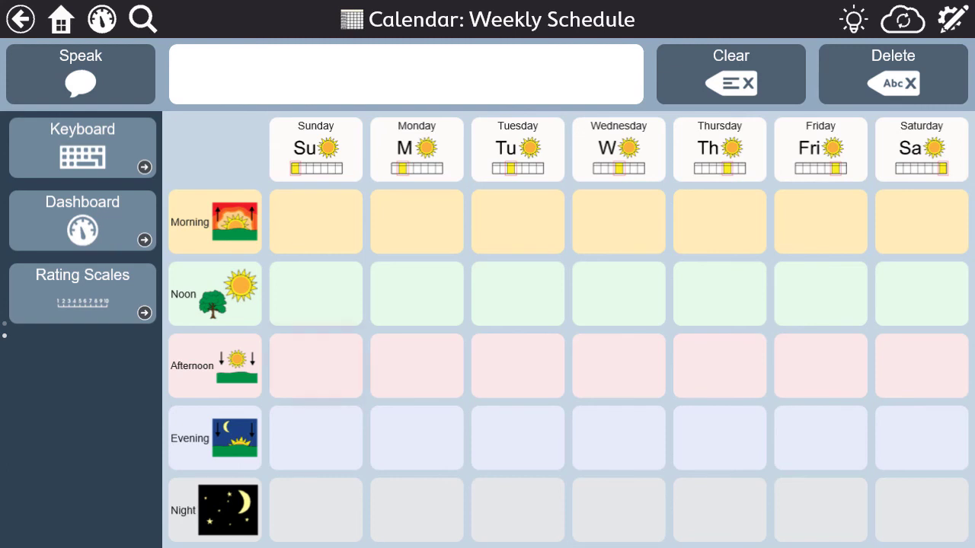
# Step: Put a photo in the Sunday Afternoon cell, then return to the Calendar Menu
pyautogui.click(315, 366)
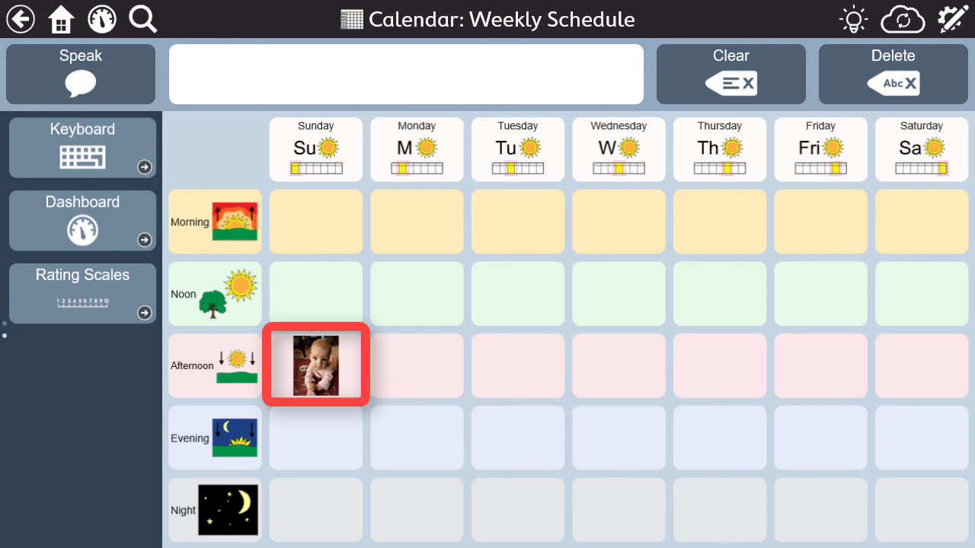
pyautogui.press('Escape')
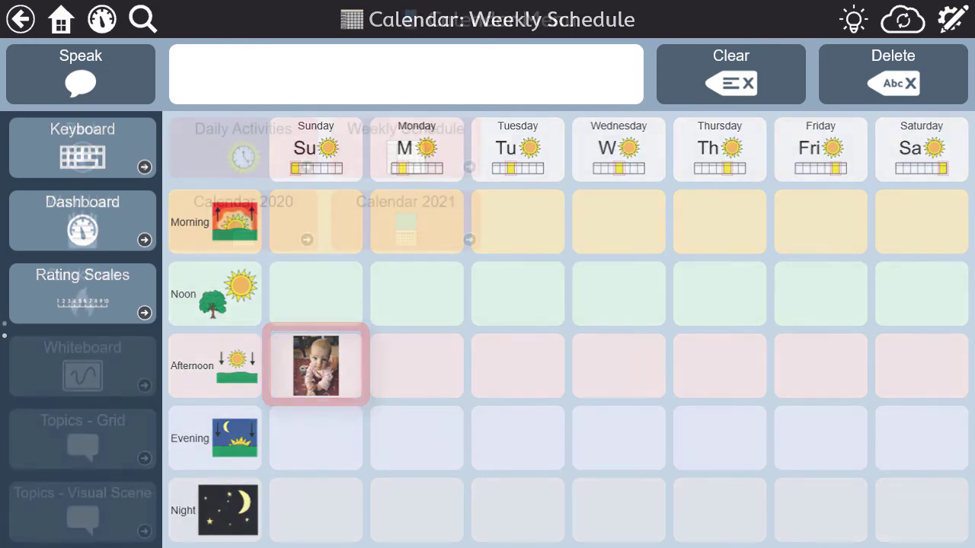